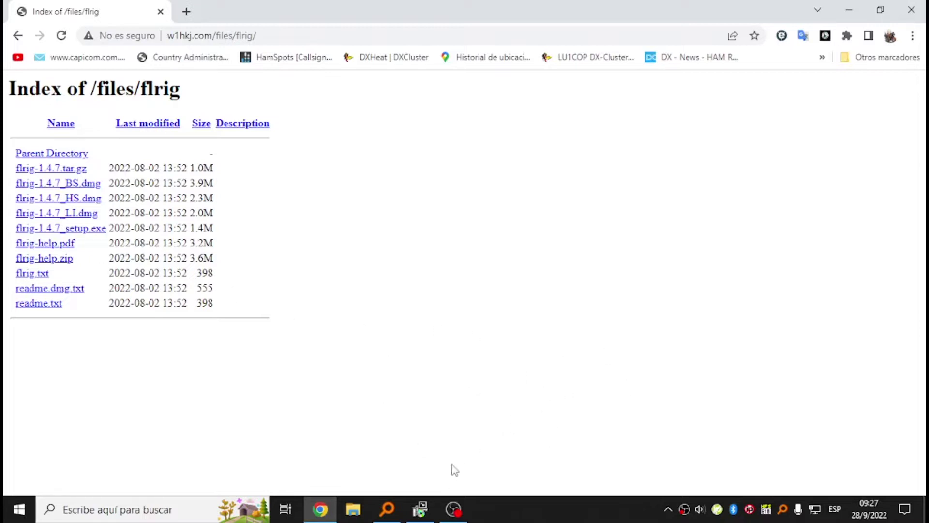
Install flrig 1.4.7 from its setup wizard, accepting the license and keeping the default components and destination.
click(419, 512)
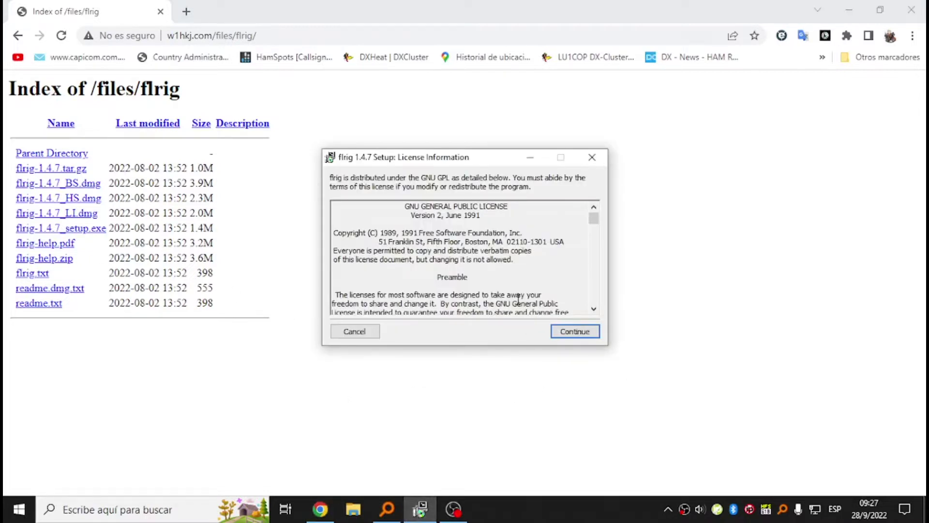
click(263, 35)
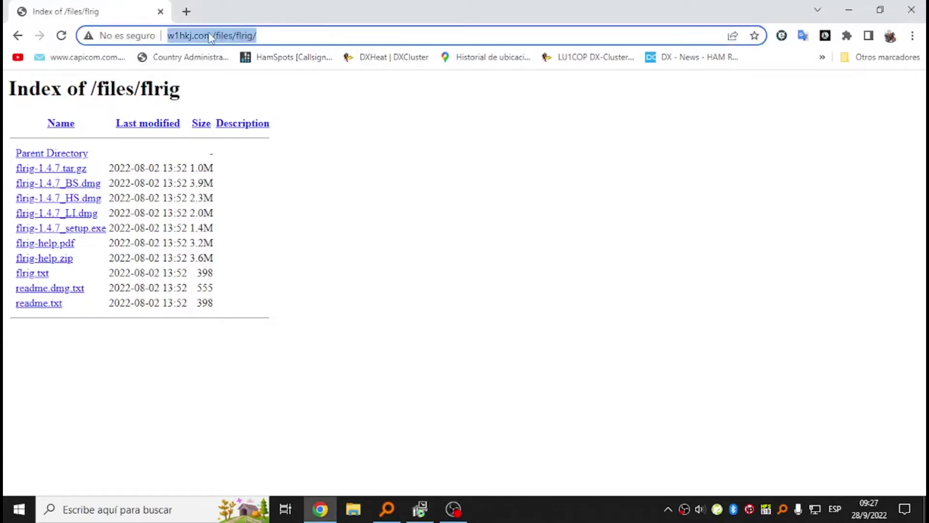
click(56, 232)
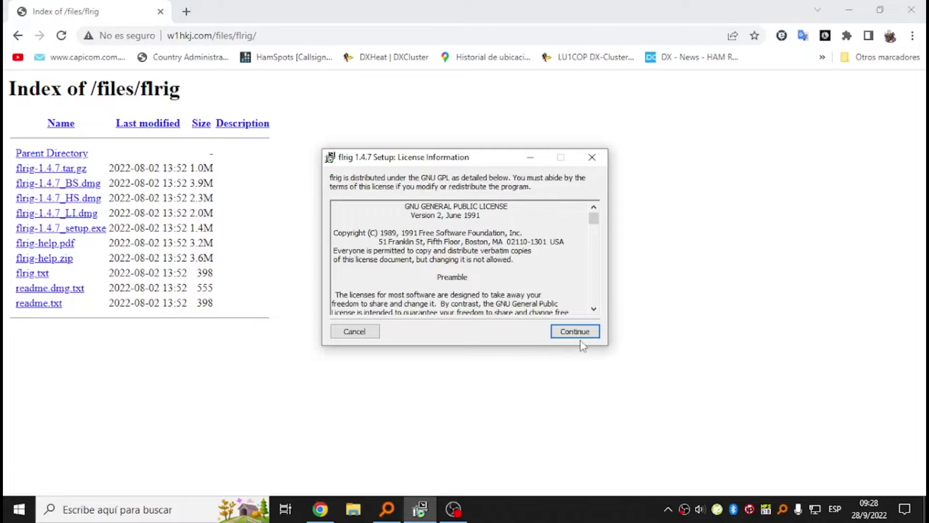
click(575, 334)
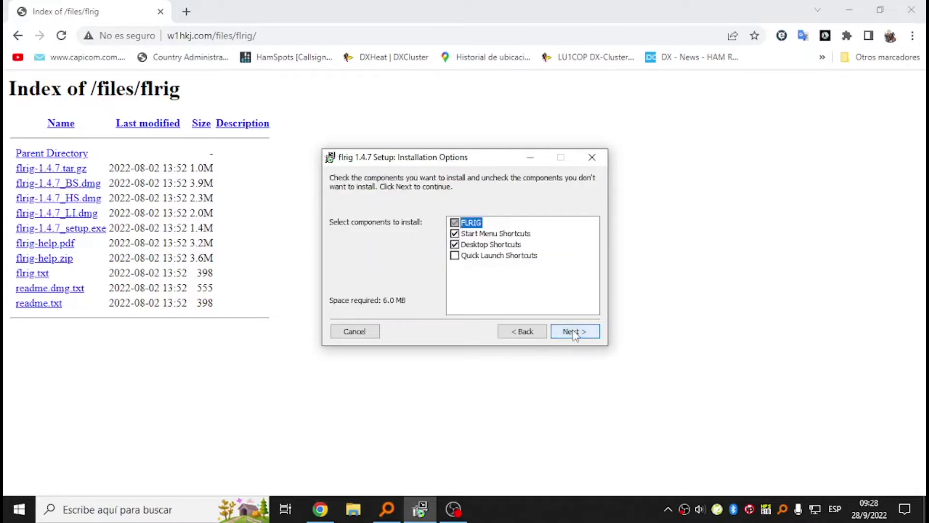
click(575, 333)
click(575, 333)
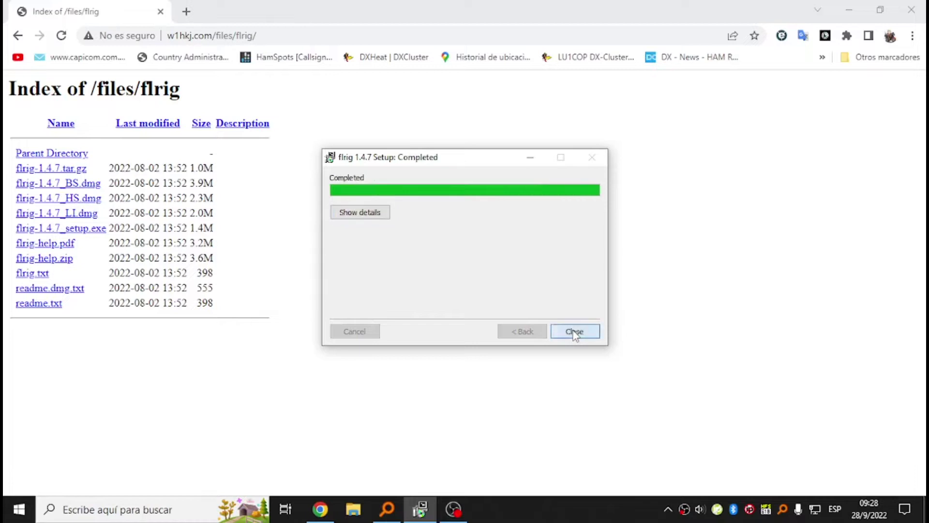
click(574, 332)
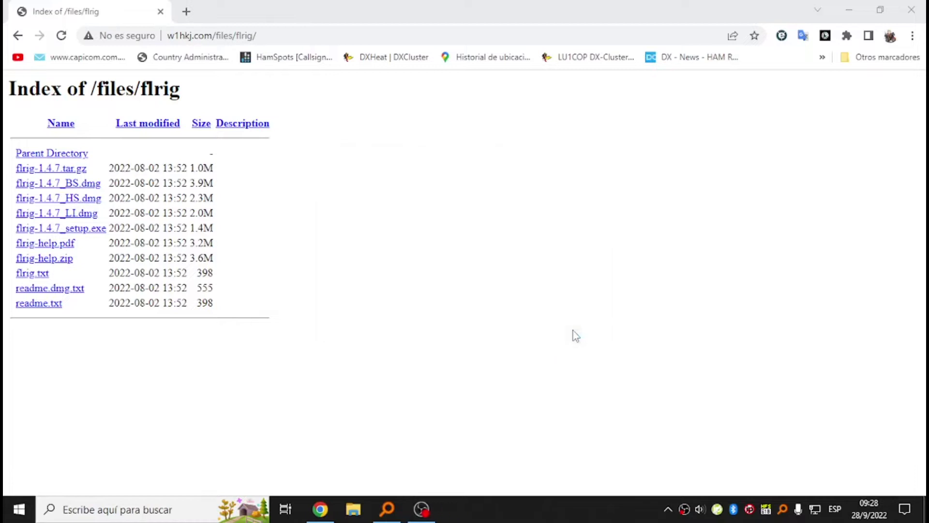
Search Windows for flrig, launch it and dismiss the transceiver warning.
click(130, 506)
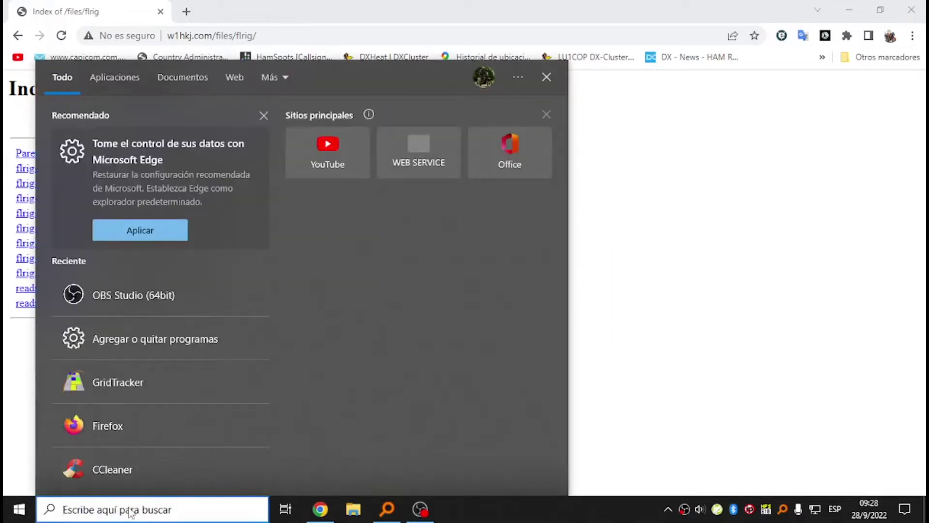
text(flrig)
click(168, 211)
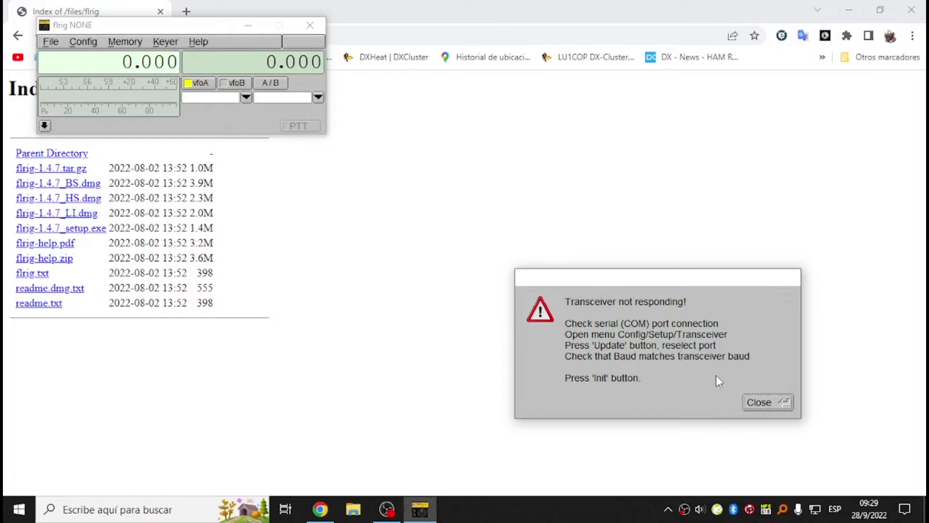
click(764, 404)
Open flrig's transceiver setup and choose the IC-7300 as the rig.
click(83, 42)
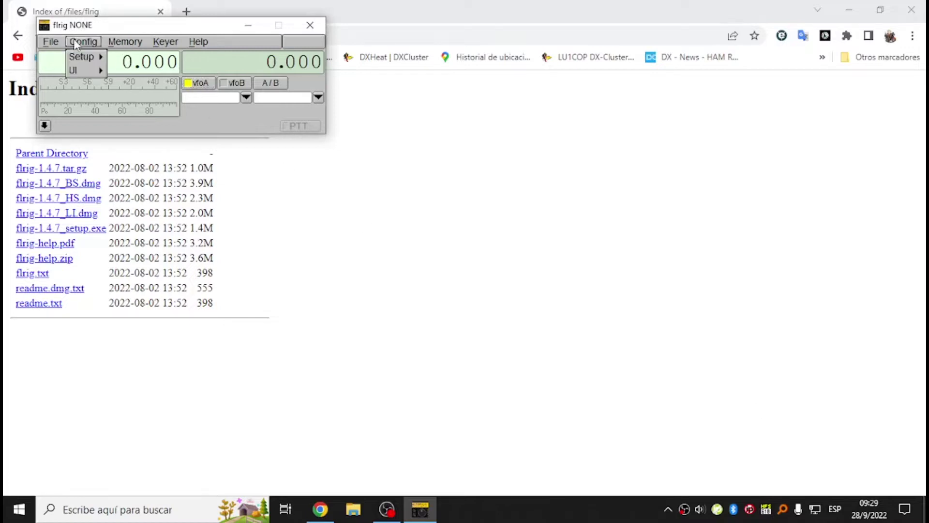
mouse_move(83, 57)
click(136, 57)
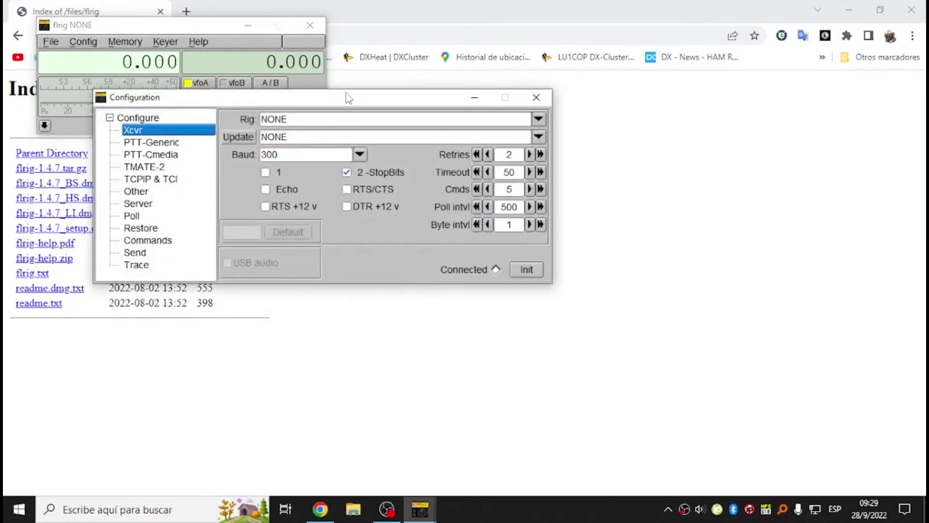
click(539, 125)
scroll(505, 180, down, 5)
scroll(506, 180, down, 4)
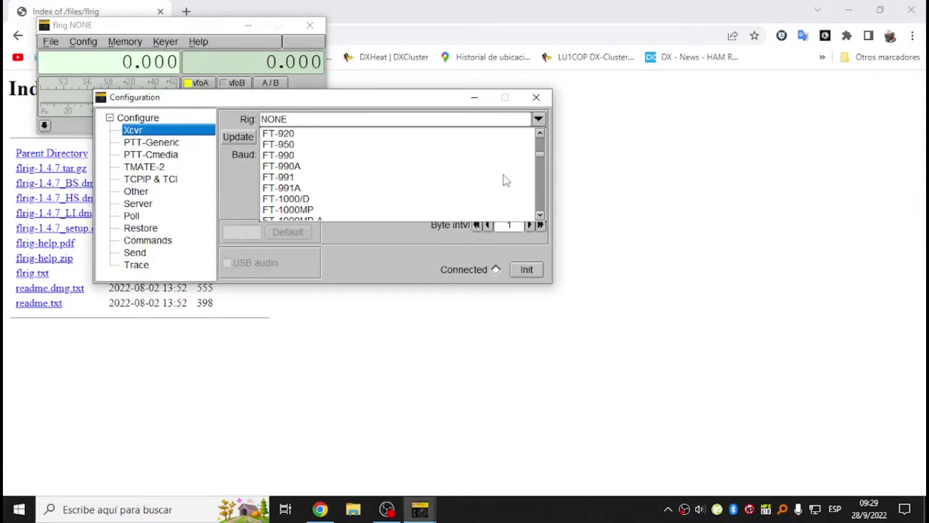
drag(538, 156, 539, 173)
click(279, 180)
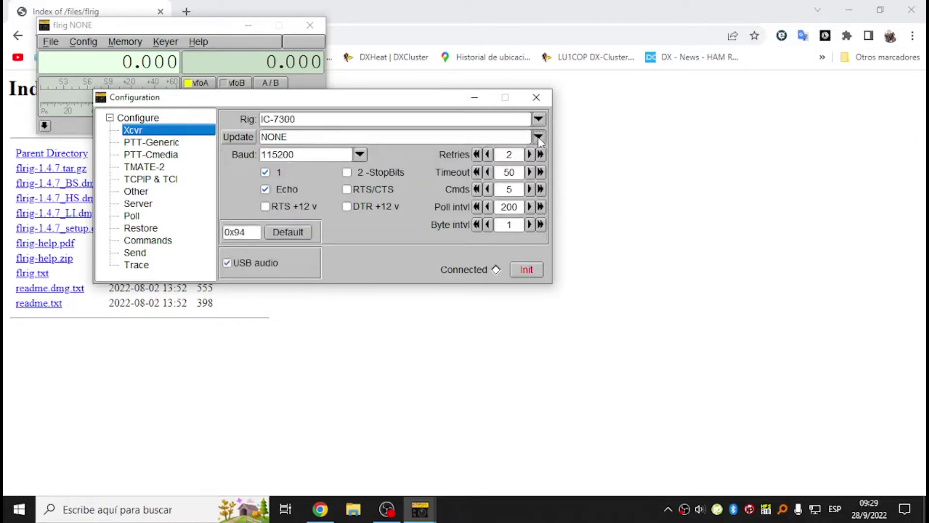
Set the transceiver's serial port to COM5 and initialize the connection to the radio.
click(538, 137)
click(294, 173)
click(532, 270)
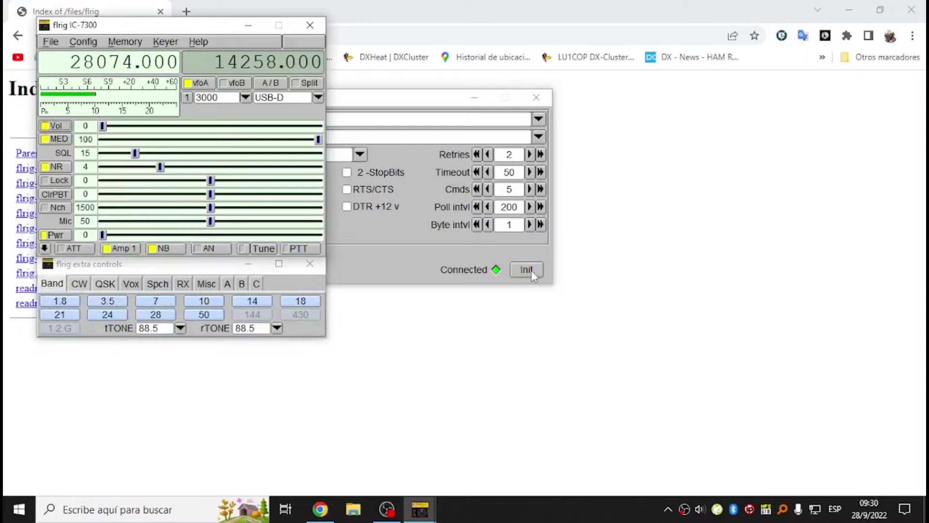
Move the main flrig window clear of the other windows and close the Configuration and extra controls windows.
drag(178, 27, 644, 106)
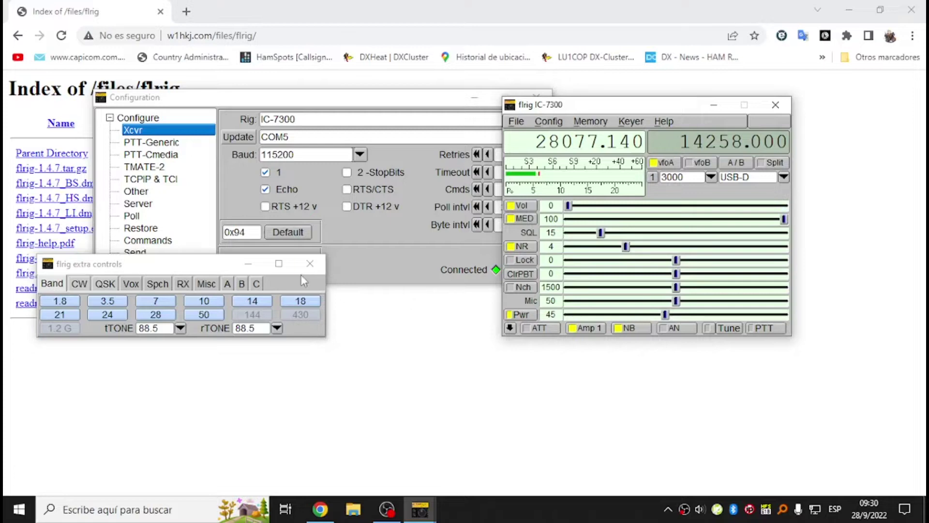
click(347, 252)
click(536, 98)
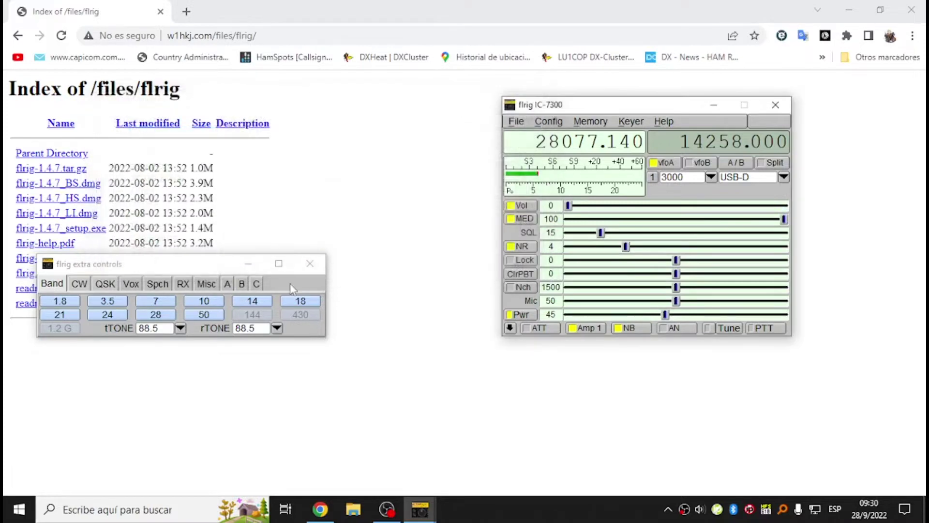
click(310, 264)
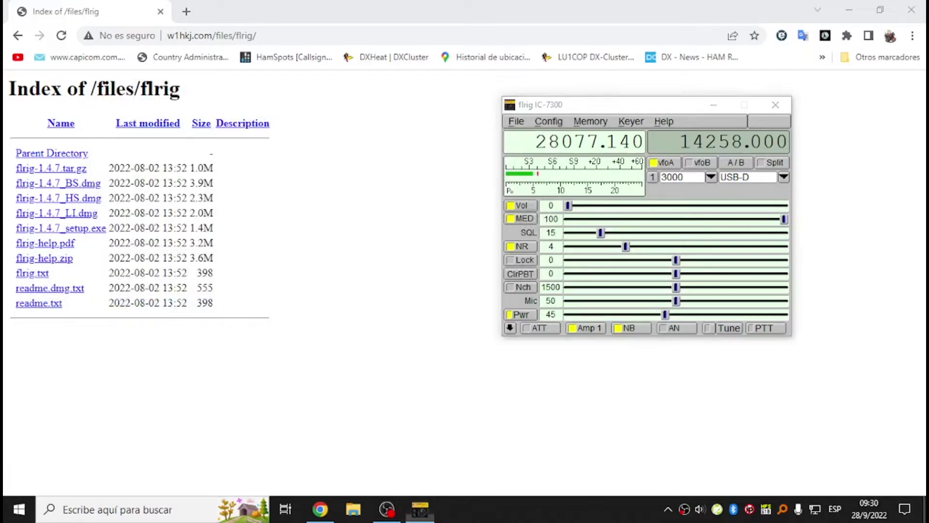
Start JTDX LU1COP from the desktop and check the running flrig window, leaving it minimized.
click(926, 508)
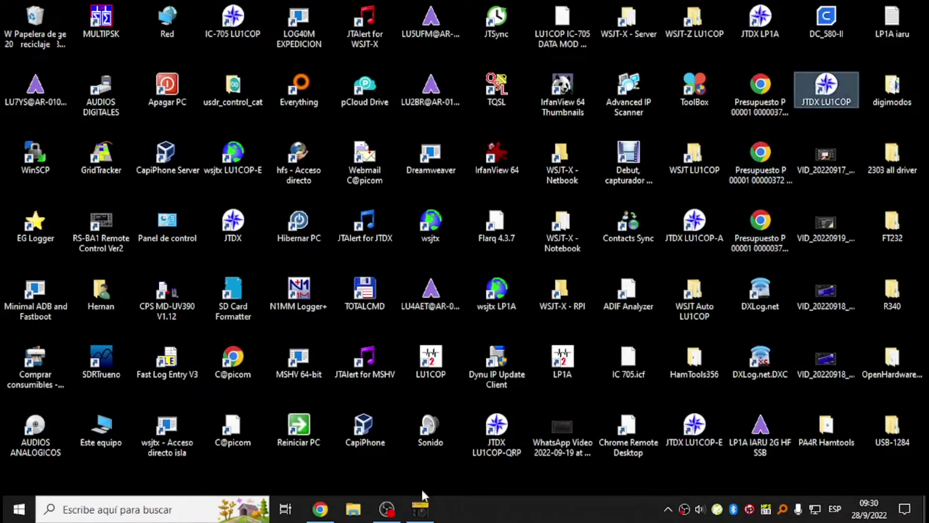
click(420, 508)
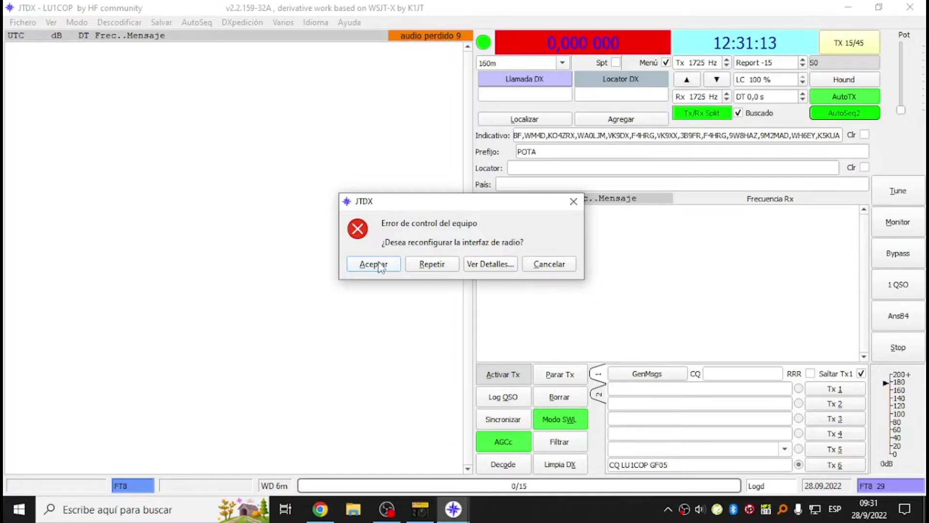
click(420, 510)
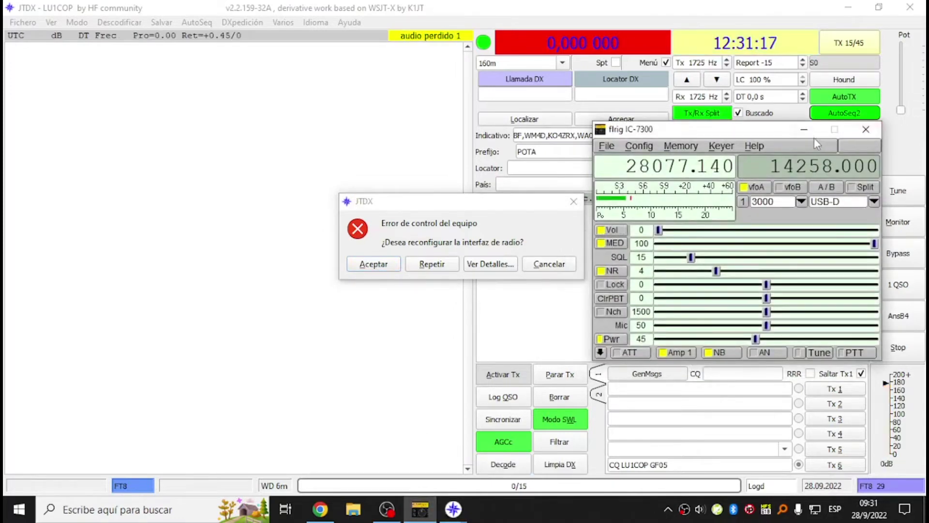
click(804, 129)
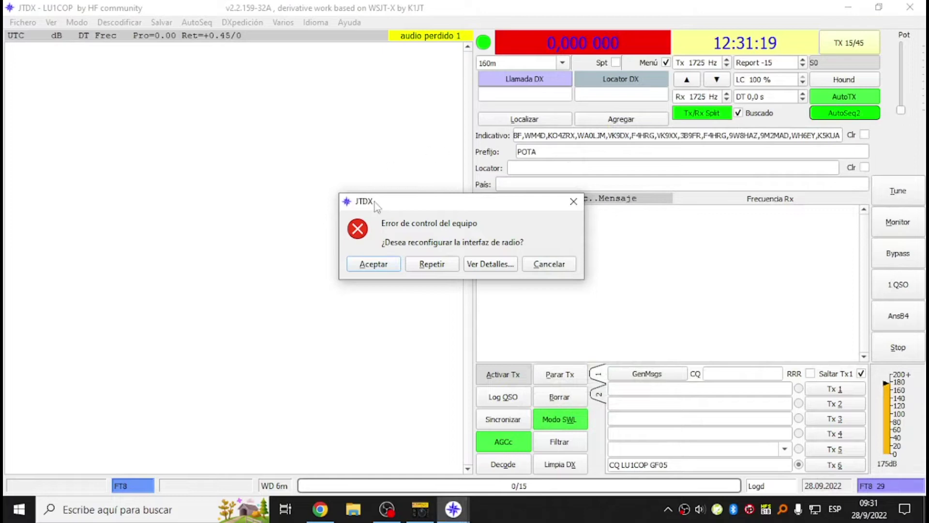
Reconfigure the radio interface of JTDX LU1COP to the FLRig FLRig rig with CAT as PTT method, checking the audio devices before accepting.
click(382, 265)
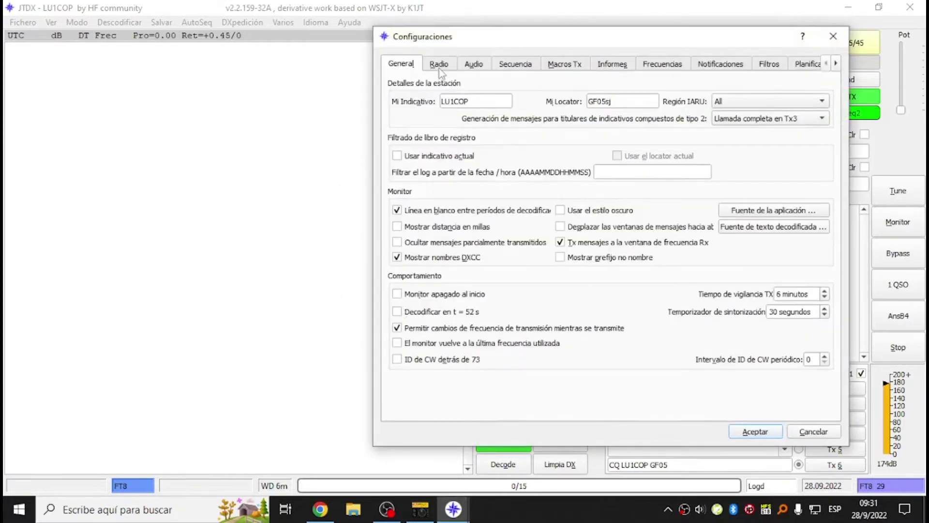
click(439, 66)
click(469, 86)
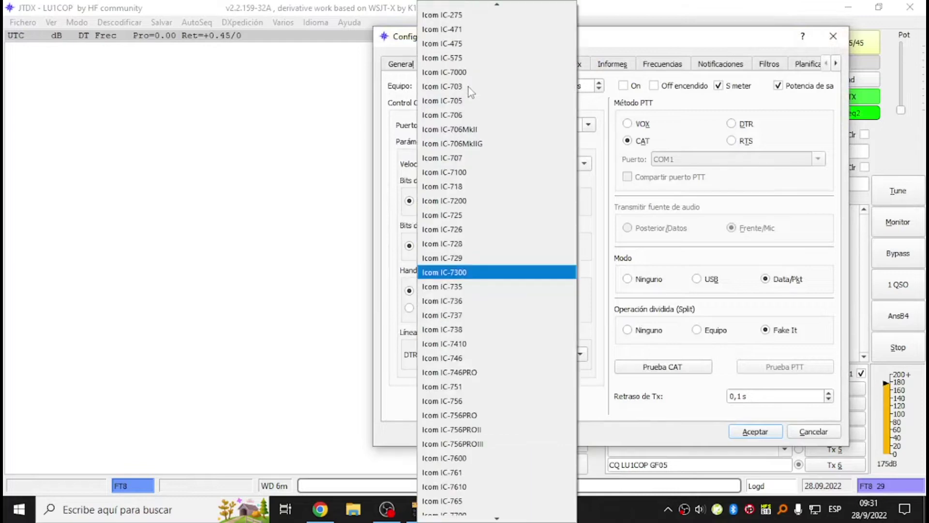
scroll(473, 251, up, 10)
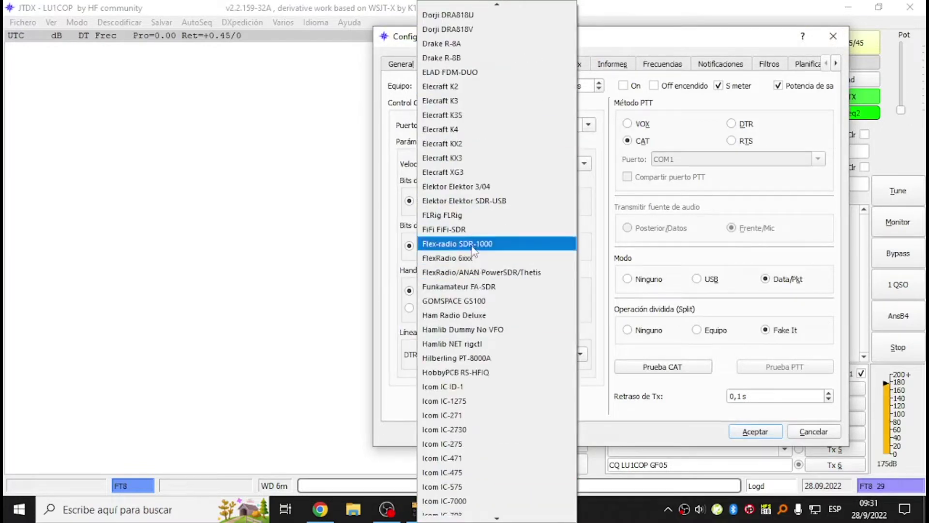
click(473, 219)
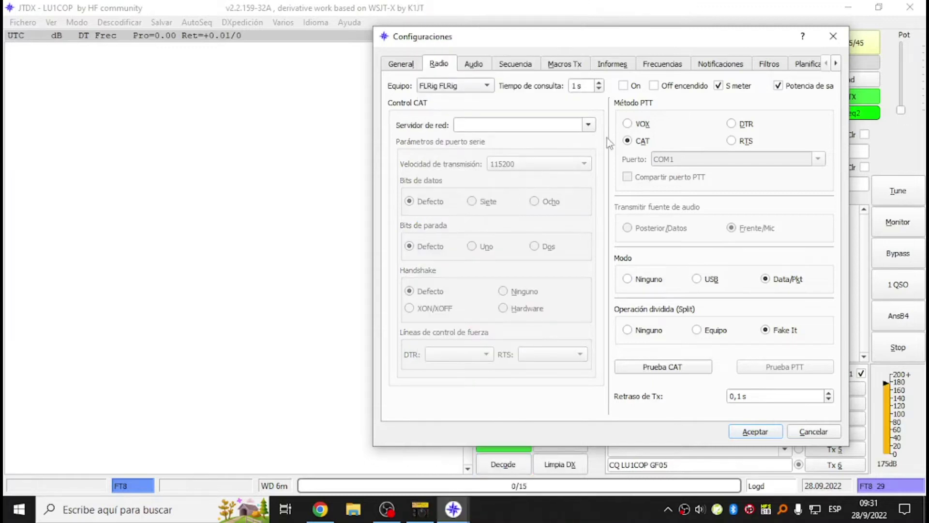
click(628, 140)
click(469, 64)
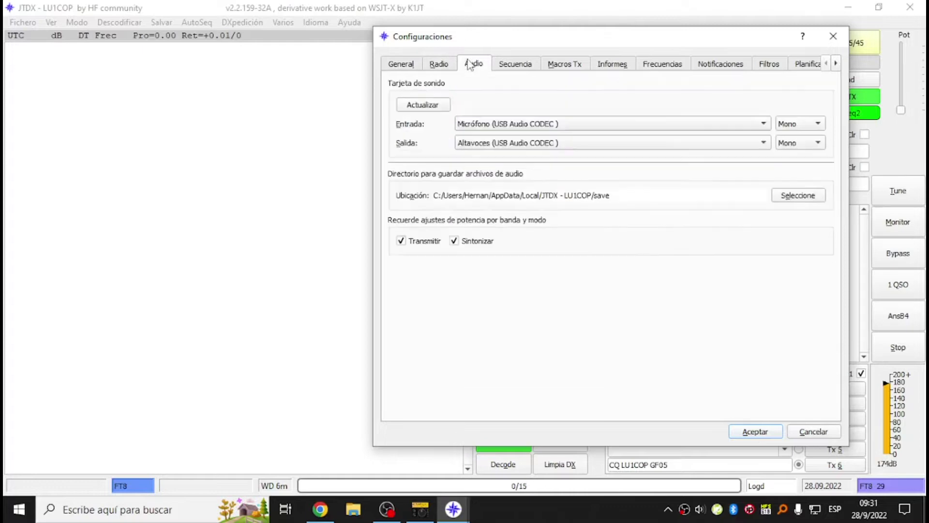
click(444, 65)
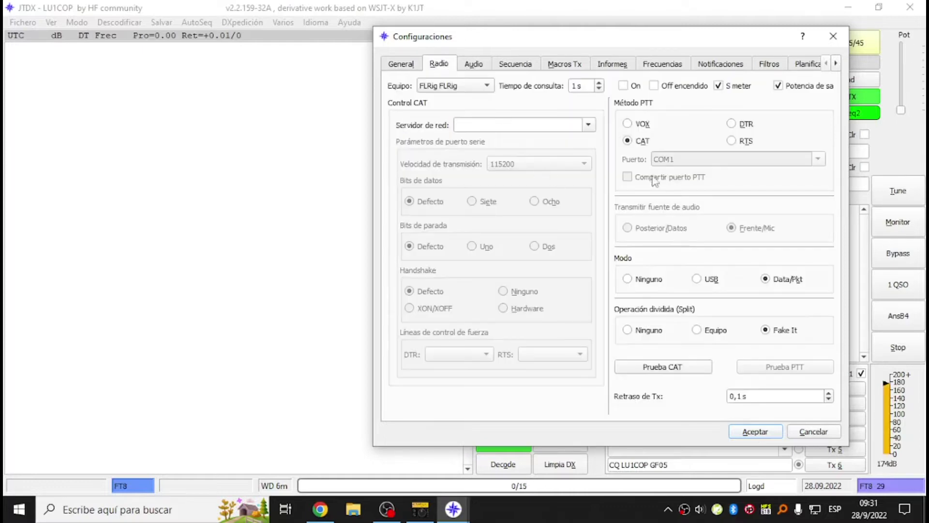
click(754, 431)
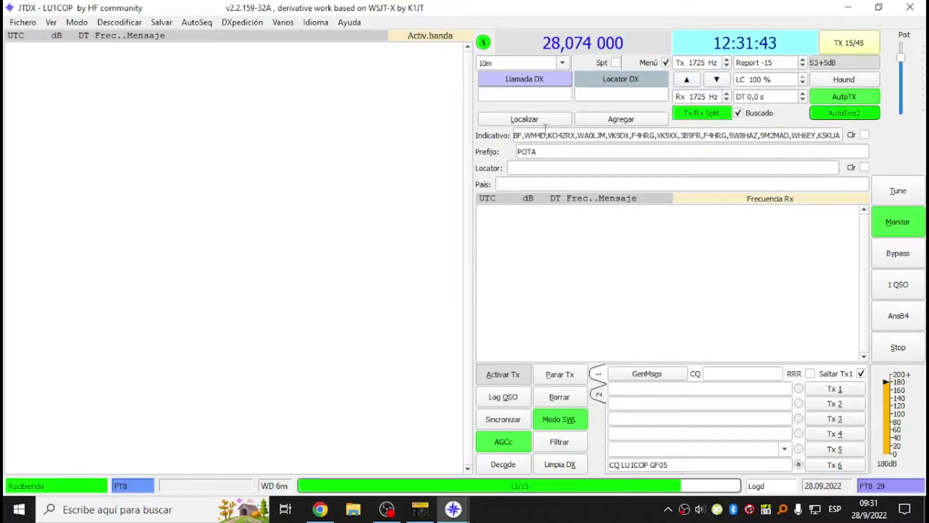
mouse_move(542, 128)
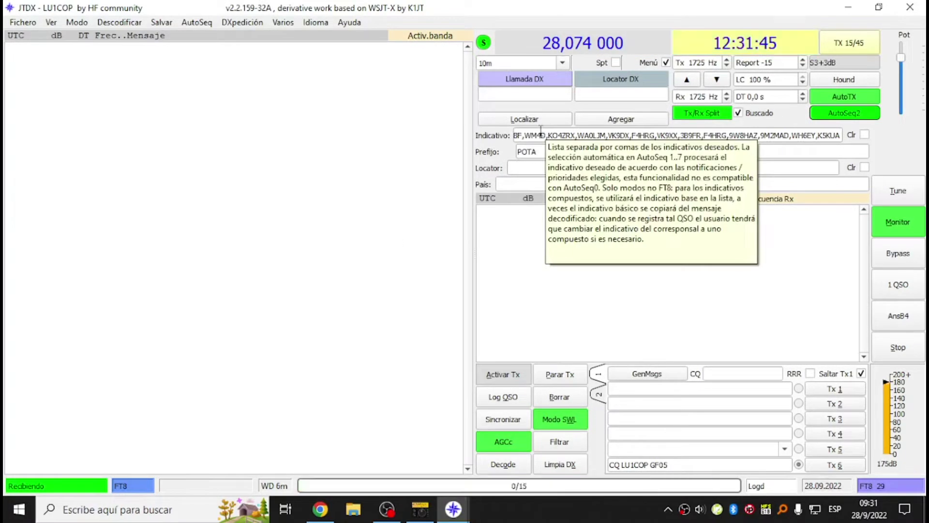
mouse_move(515, 154)
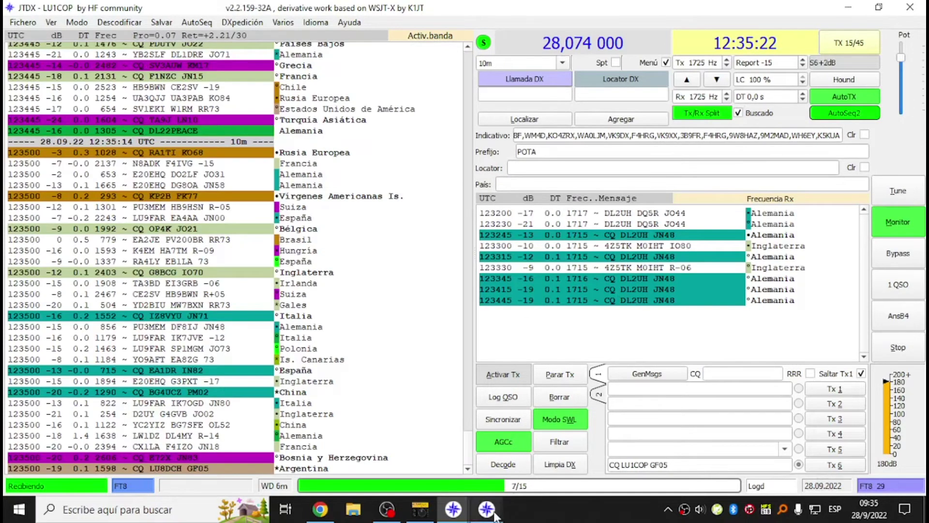
Reconfigure the radio interface of JTDX LP1A to the FLRig FLRig rig, checking the audio devices before accepting.
mouse_move(493, 514)
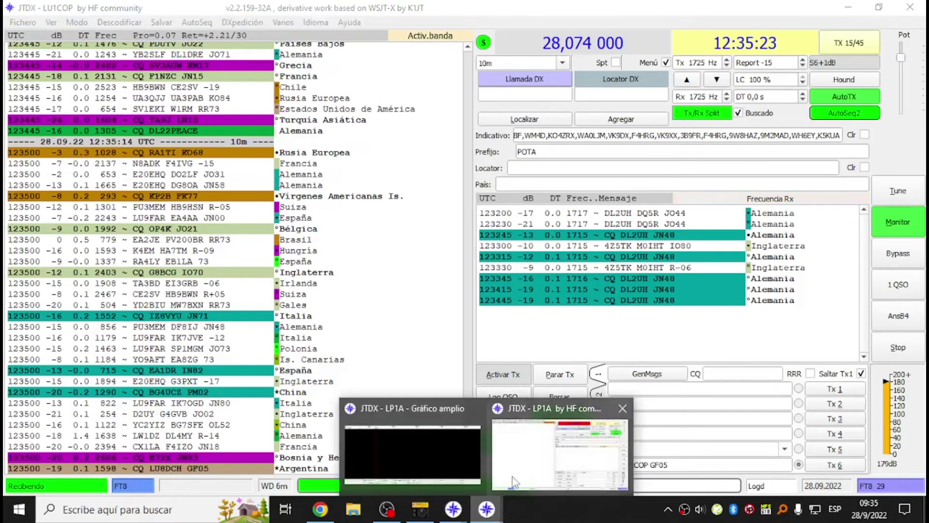
click(512, 477)
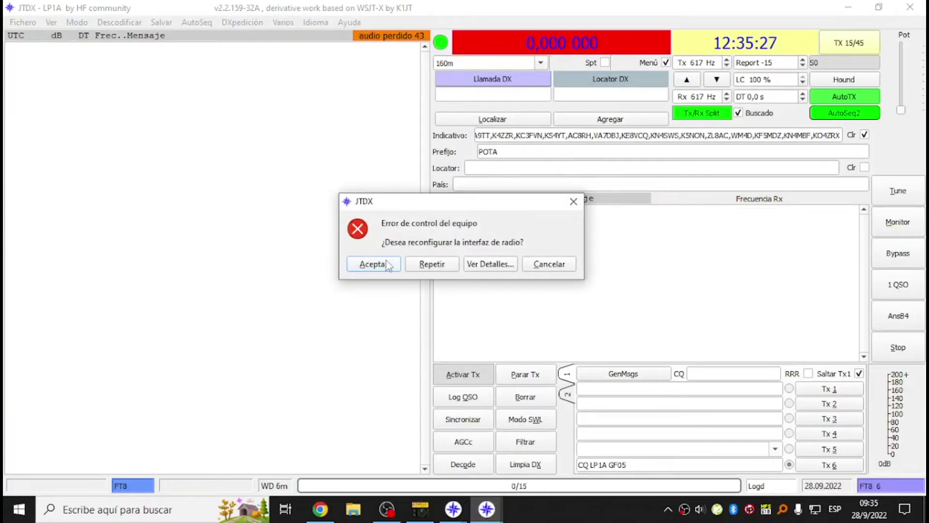
click(387, 265)
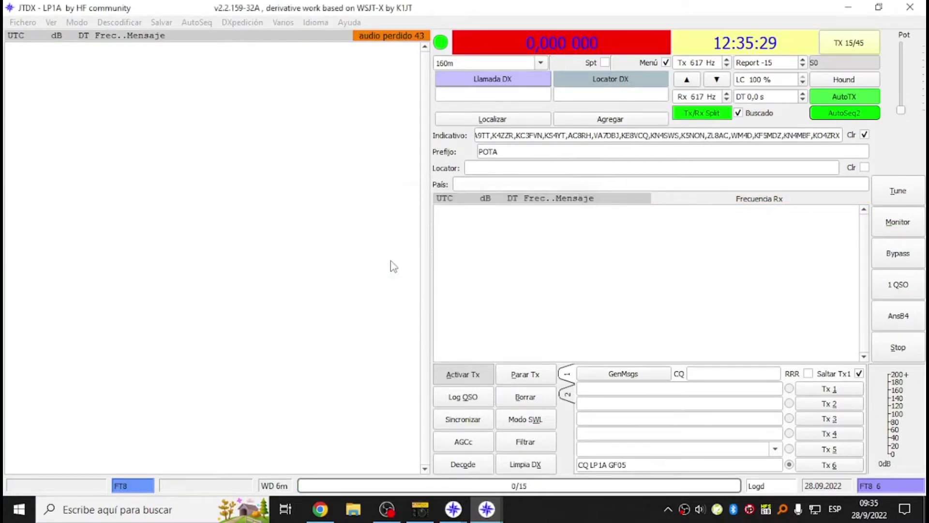
click(360, 93)
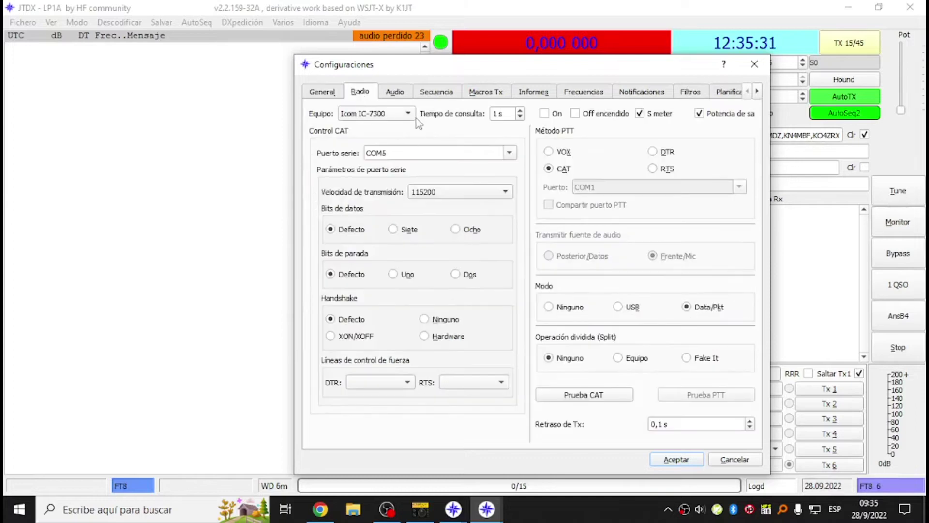
click(408, 115)
scroll(368, 213, up, 8)
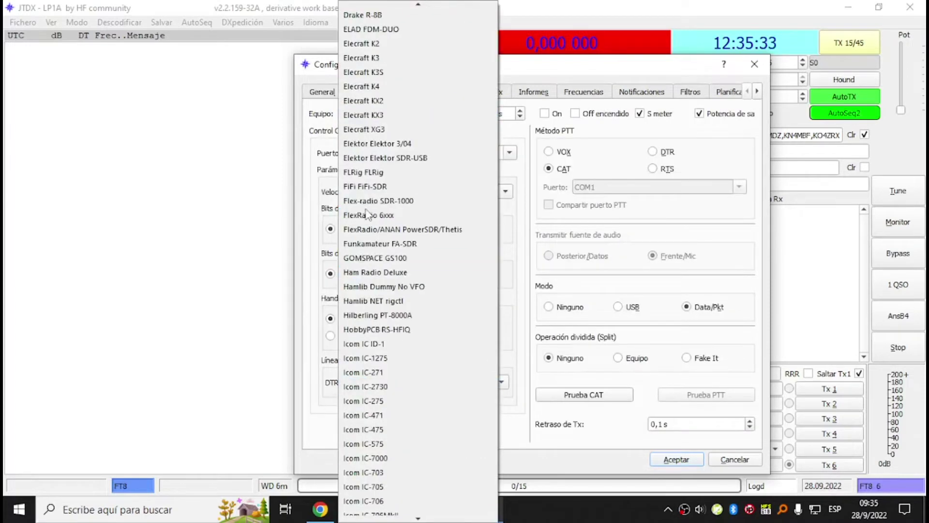
click(366, 173)
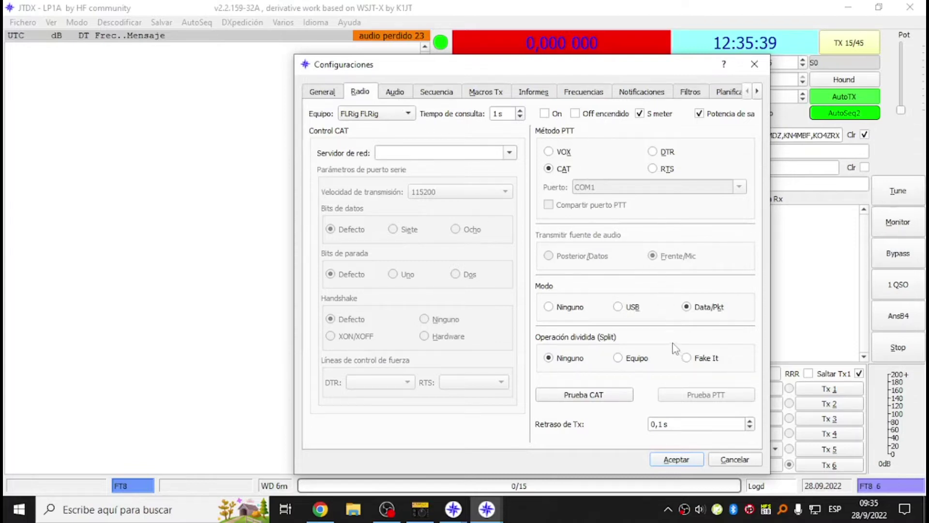
click(400, 94)
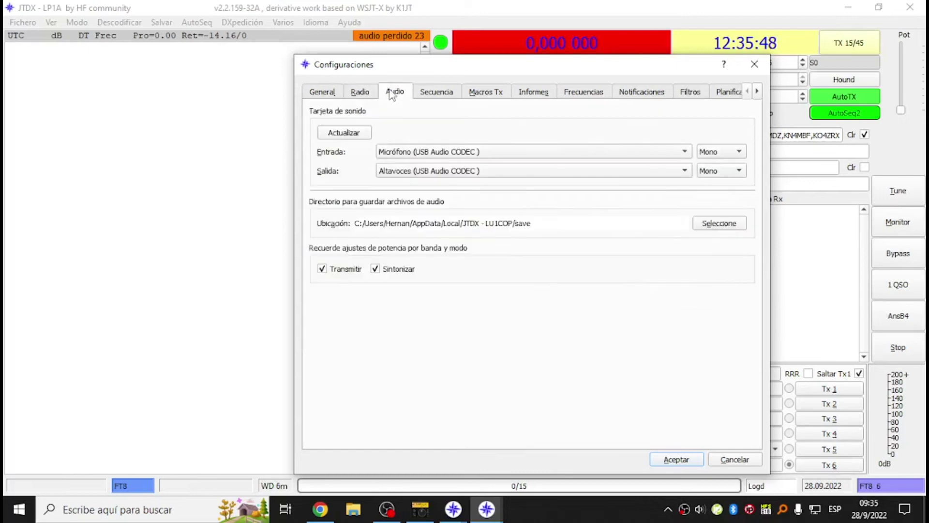
click(677, 460)
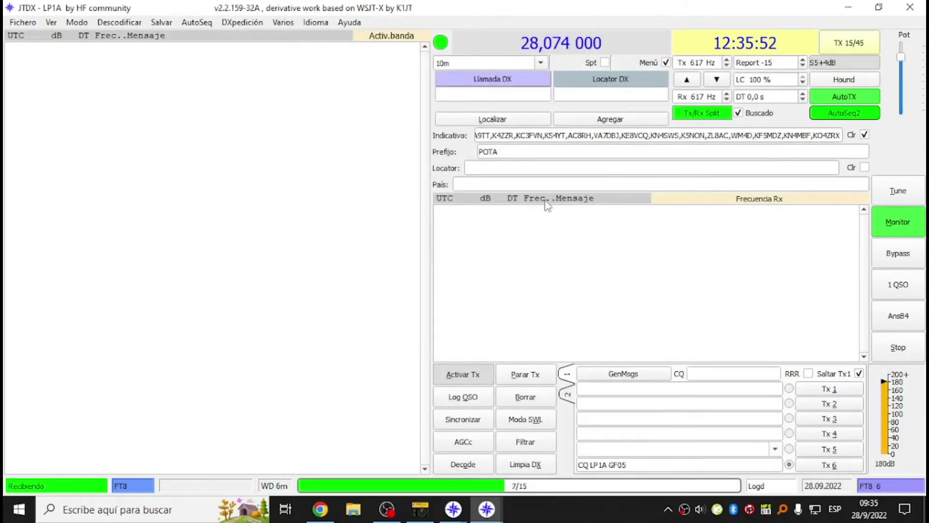
Switch between JTDX LU1COP and JTDX LP1A to compare the frequency, reception and decoded messages of both instances.
click(453, 509)
click(465, 483)
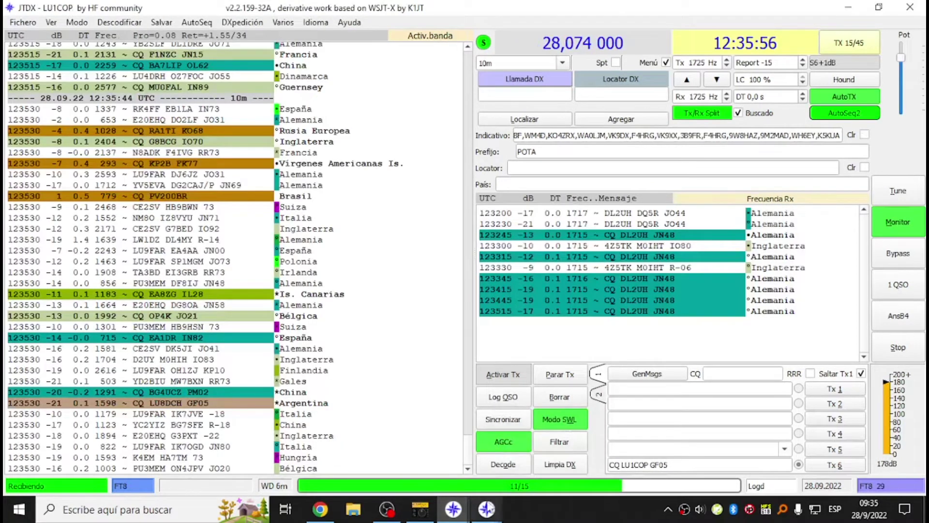
click(486, 508)
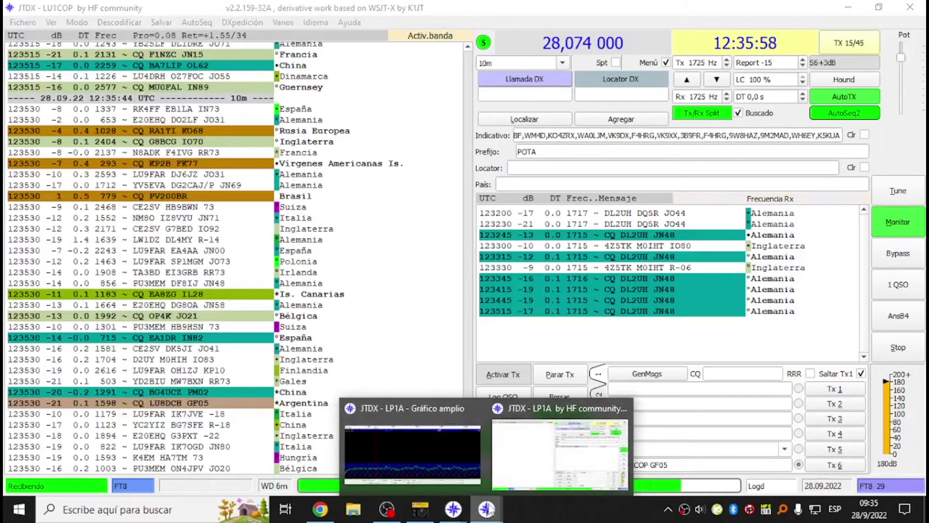
click(557, 452)
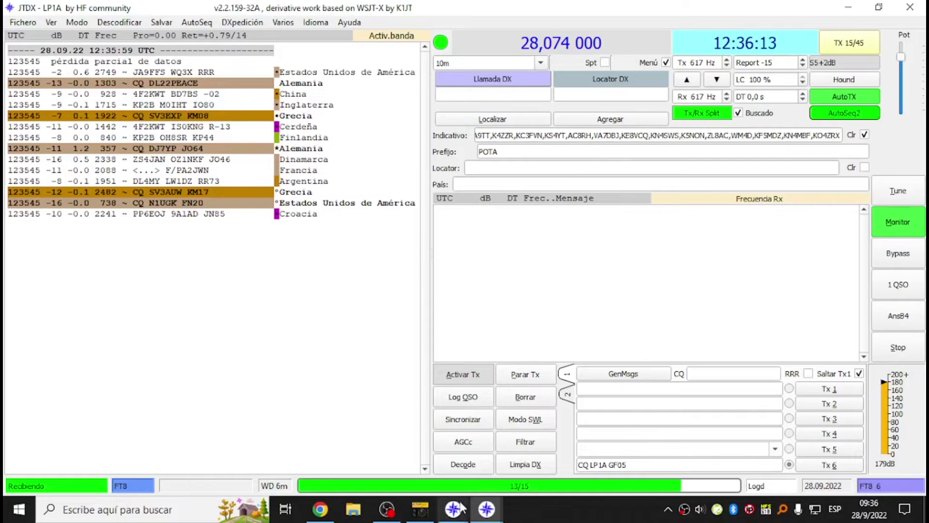
mouse_move(463, 503)
click(515, 451)
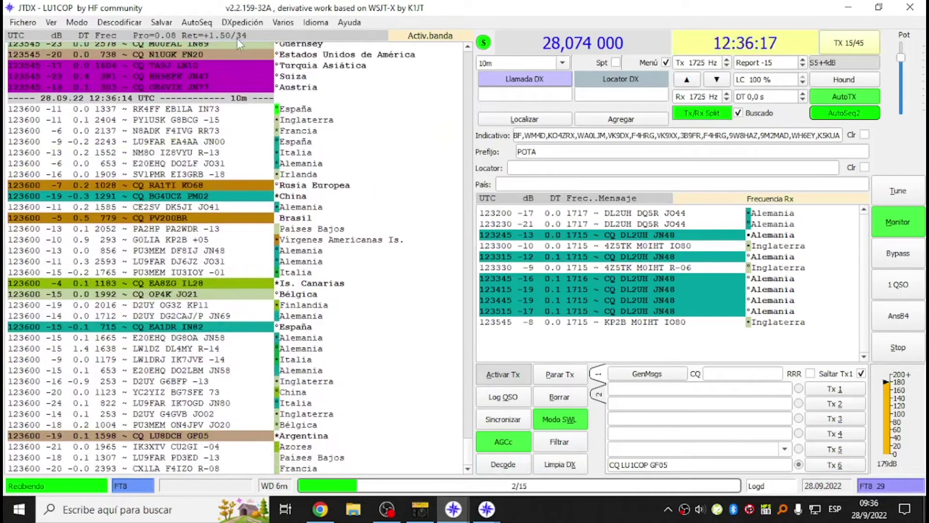
mouse_move(489, 512)
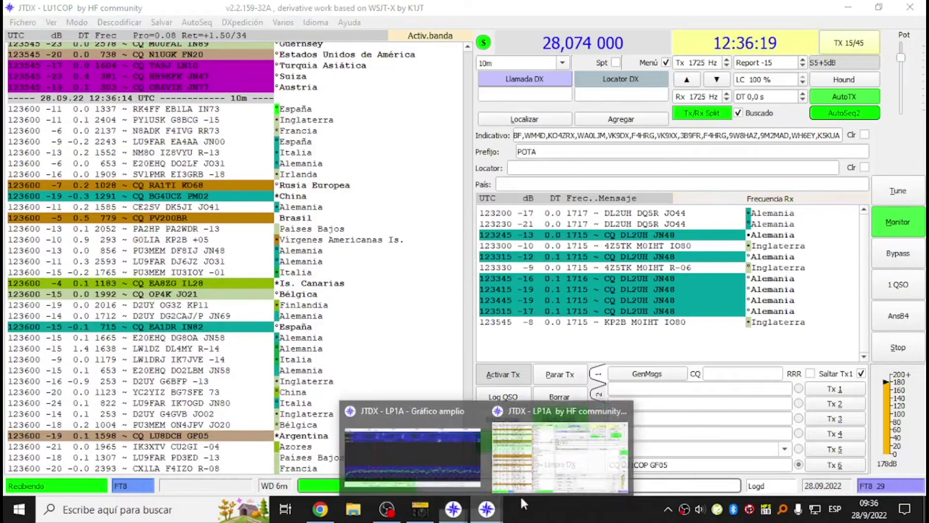
click(557, 450)
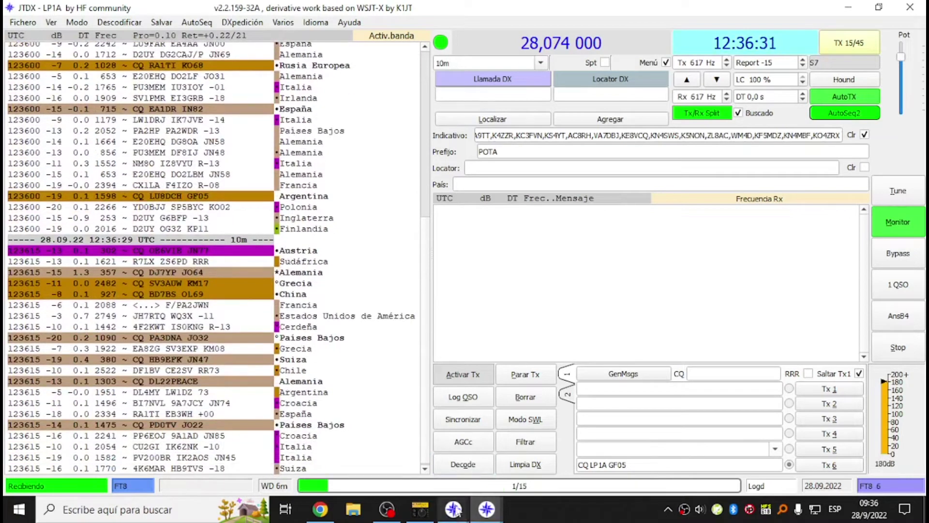
mouse_move(454, 508)
click(490, 460)
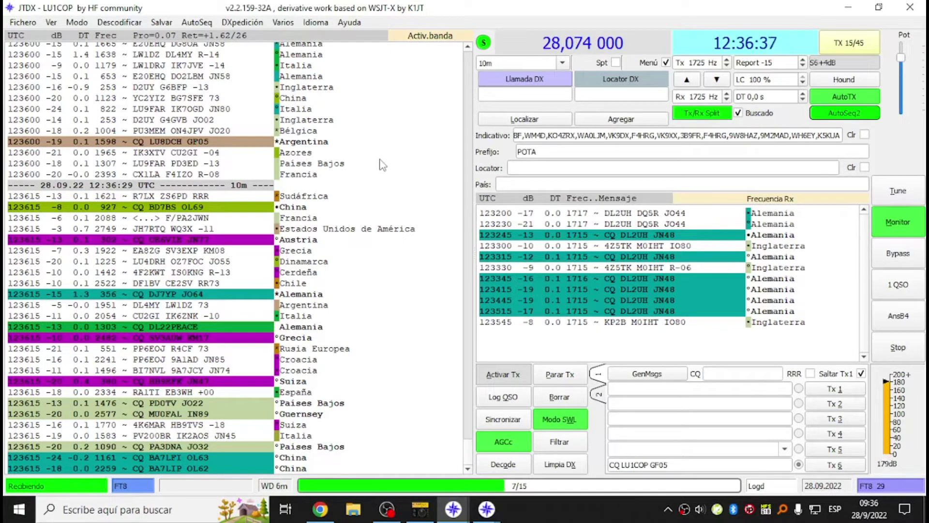
Set the transmit period to TX 00/30 in both JTDX LP1A and JTDX LU1COP, rechecking LP1A at the end.
mouse_move(486, 508)
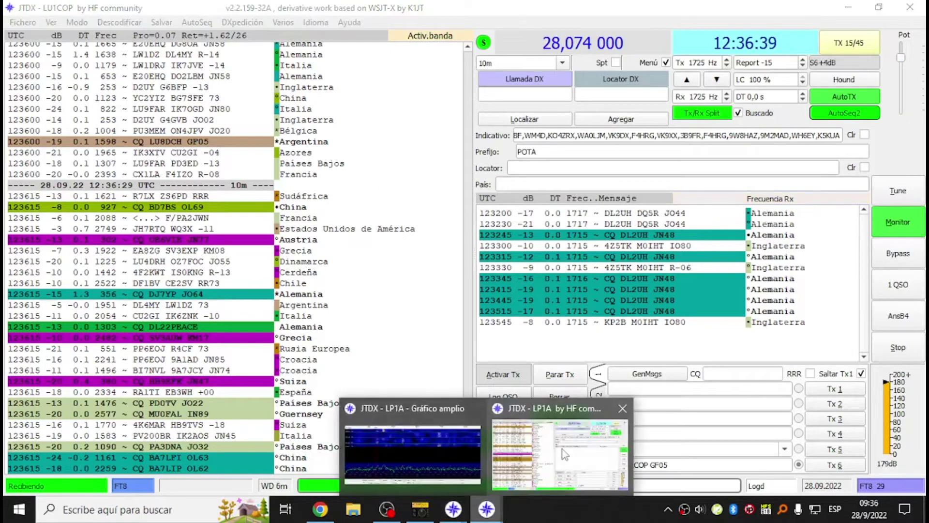
click(535, 443)
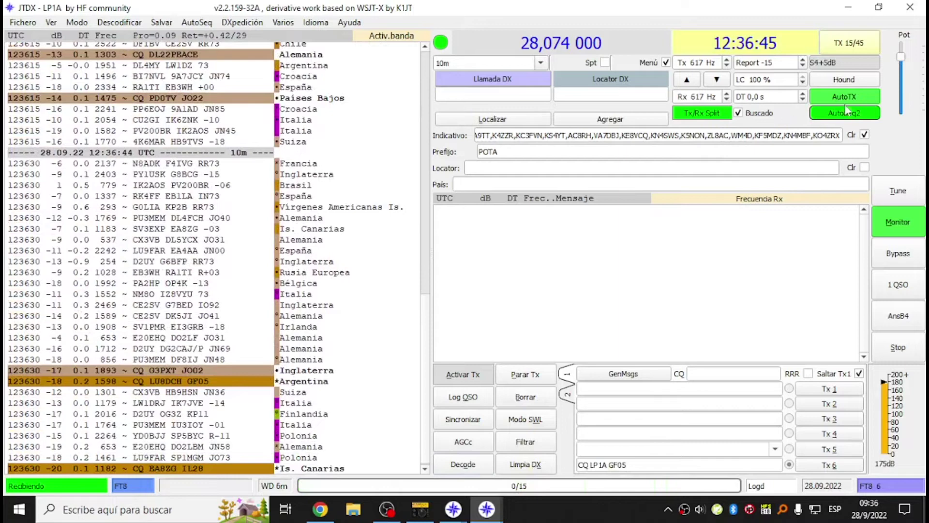
click(853, 45)
mouse_move(454, 508)
click(542, 450)
click(853, 45)
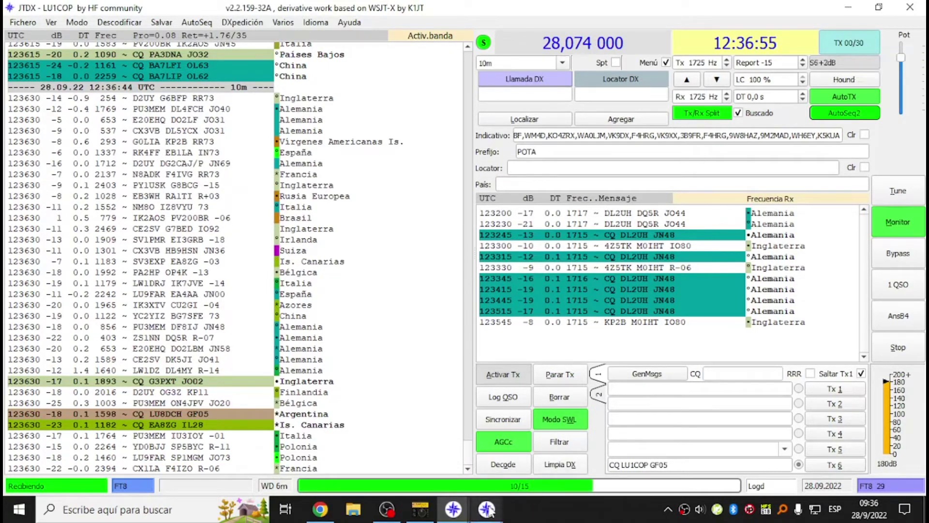
mouse_move(486, 509)
click(591, 477)
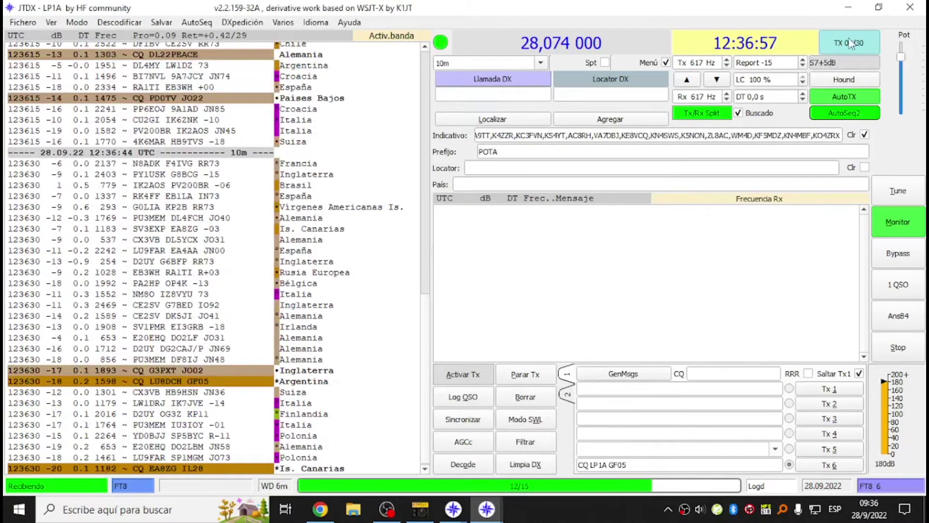
mouse_move(453, 509)
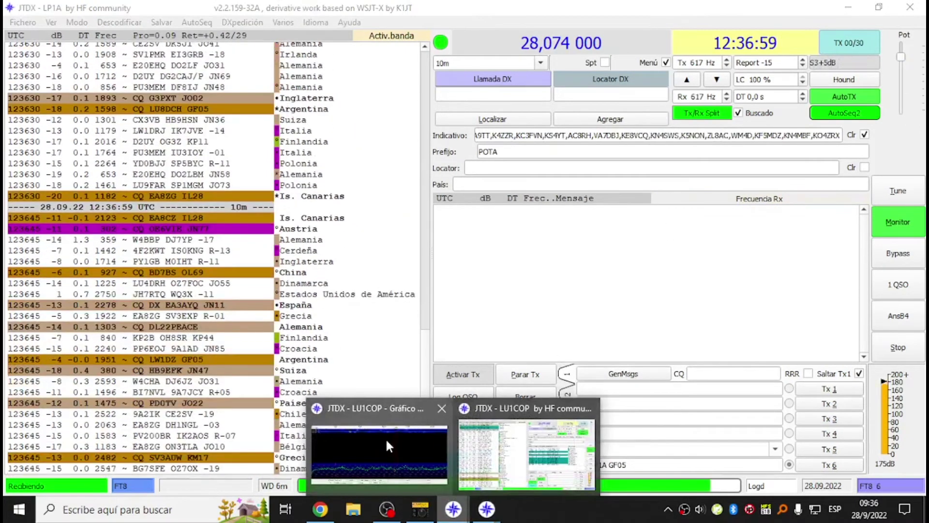
click(527, 455)
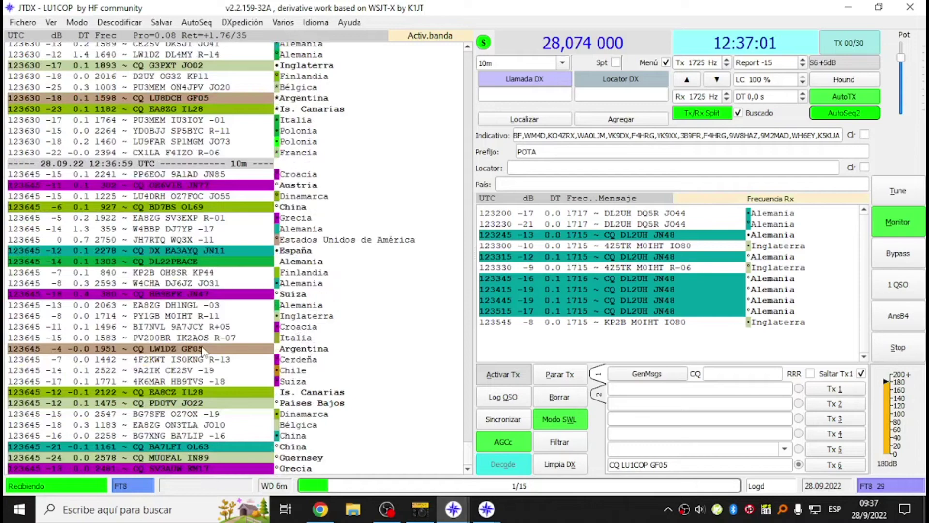
double_click(234, 97)
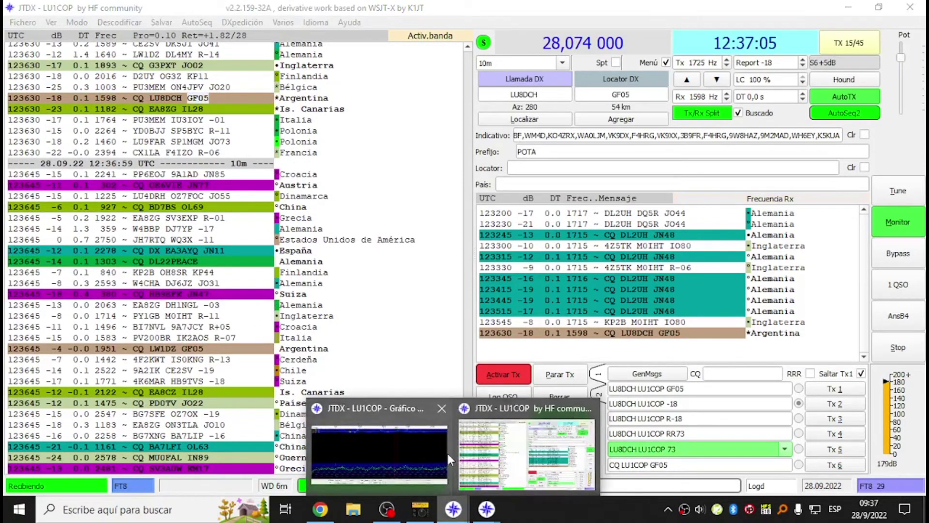
Move the transmit frequency of JTDX LU1COP to 1384 Hz in its wide graph and return to its main window.
mouse_move(454, 509)
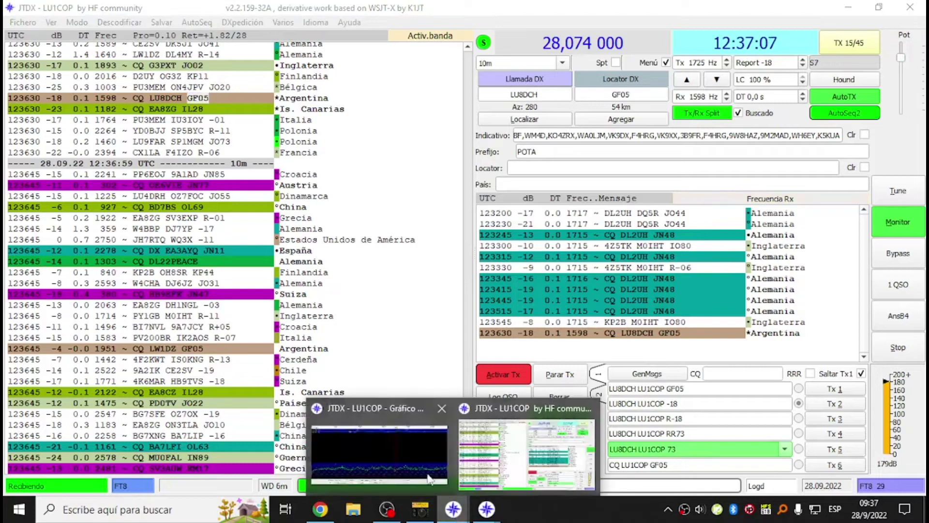
click(416, 439)
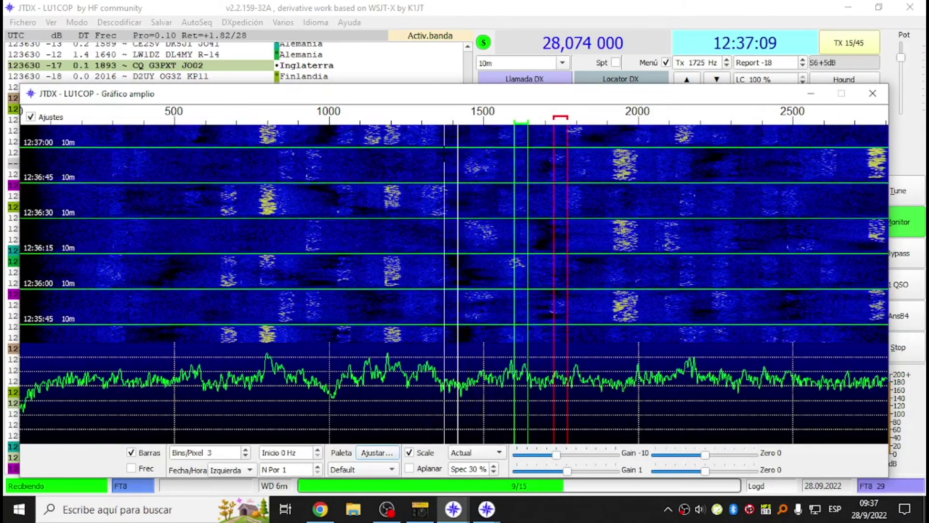
shift+click(448, 232)
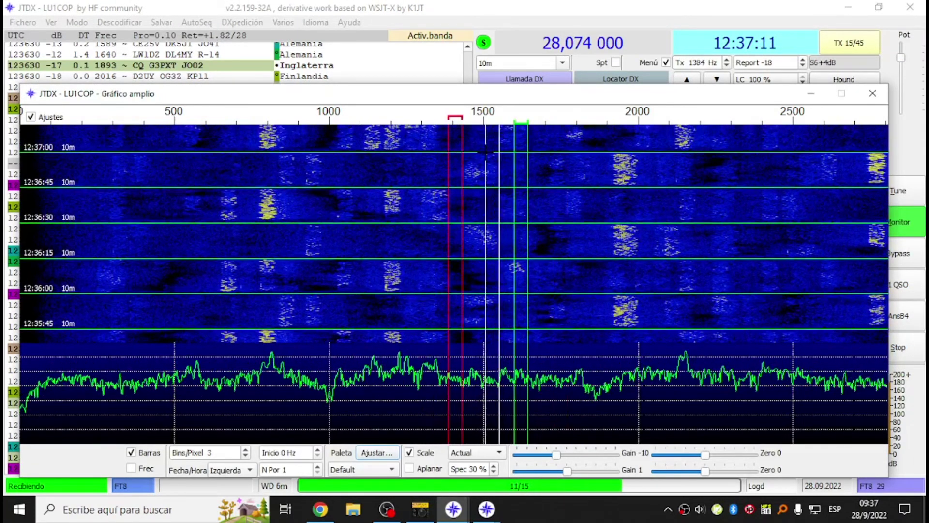
click(646, 7)
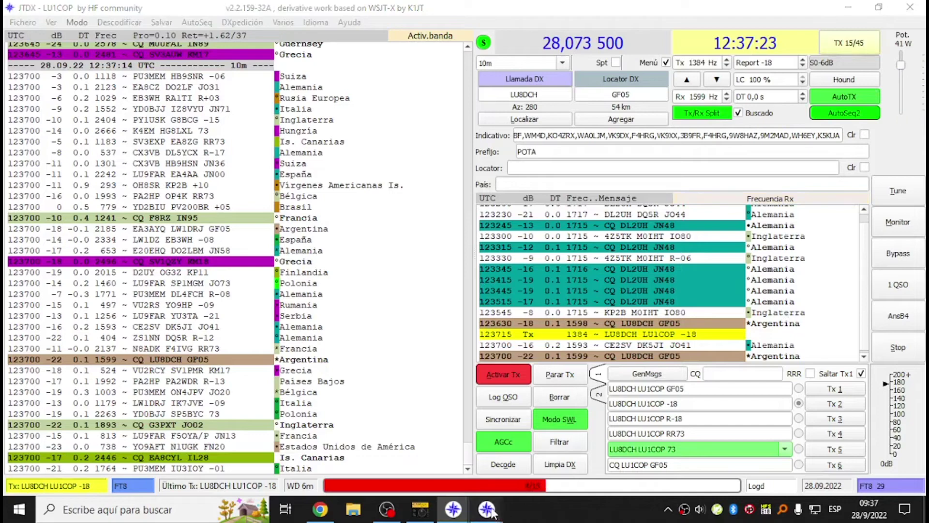
click(561, 445)
click(855, 49)
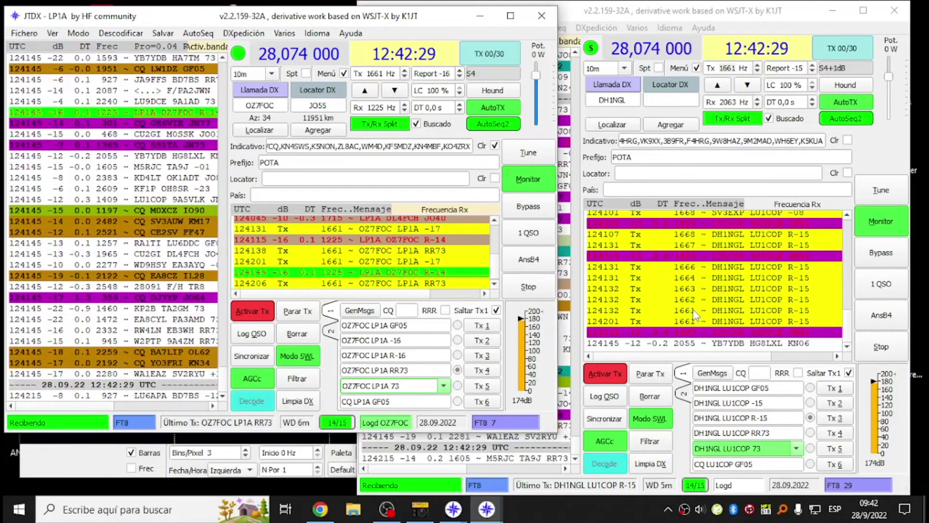
double_click(754, 346)
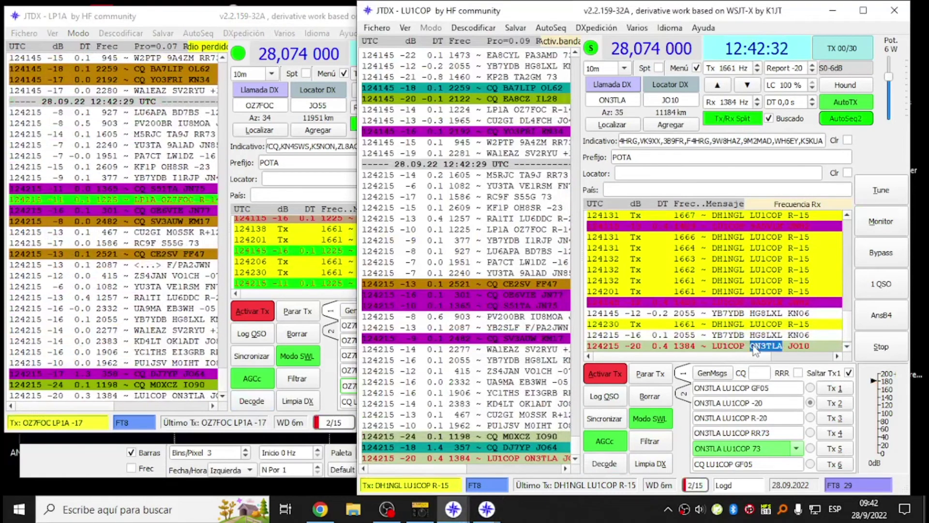
click(366, 256)
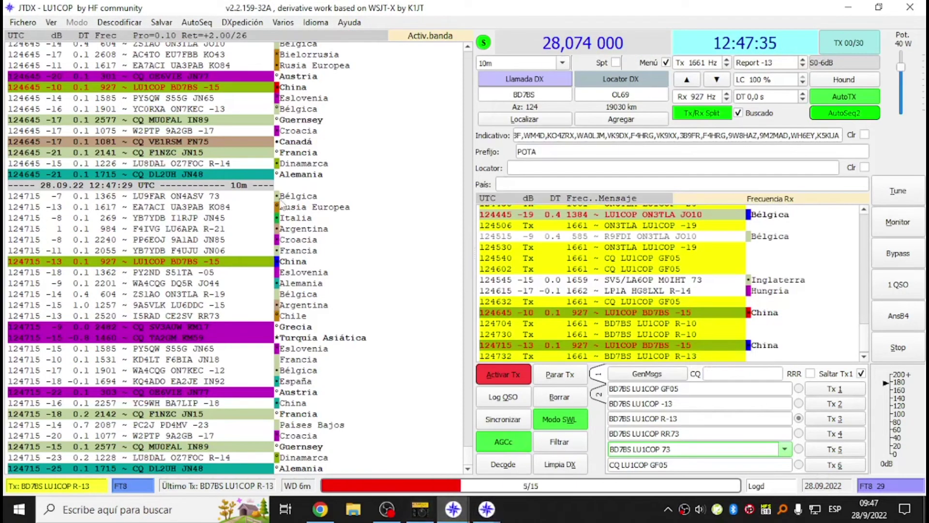
Check the contact progress in JTDX LP1A and go back to JTDX LU1COP.
mouse_move(486, 509)
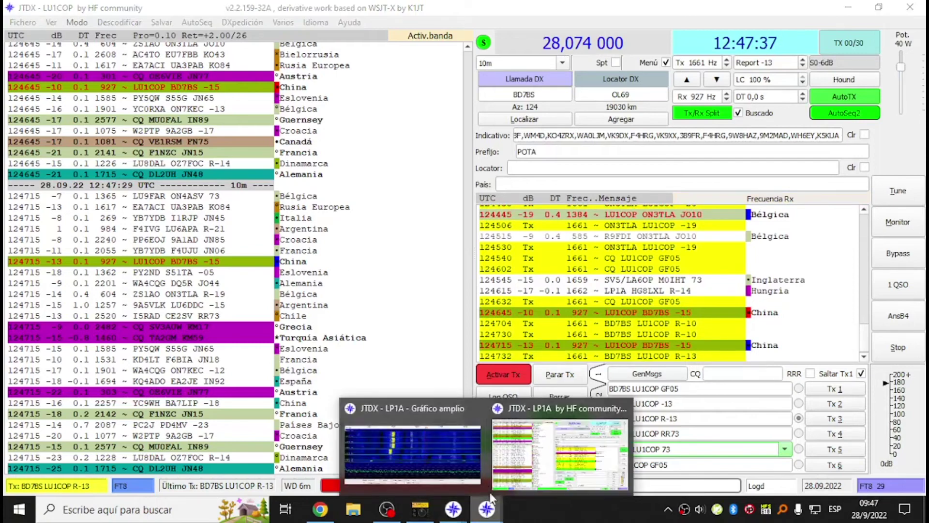
click(516, 449)
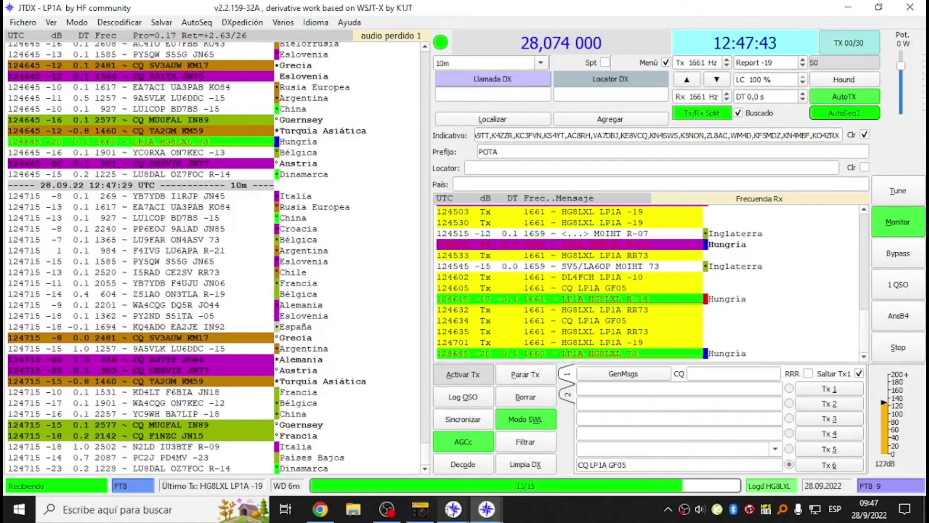
mouse_move(452, 509)
click(483, 450)
Move the transmit frequency of JTDX LP1A to 1523 Hz in its wide graph and return to its main window.
mouse_move(486, 509)
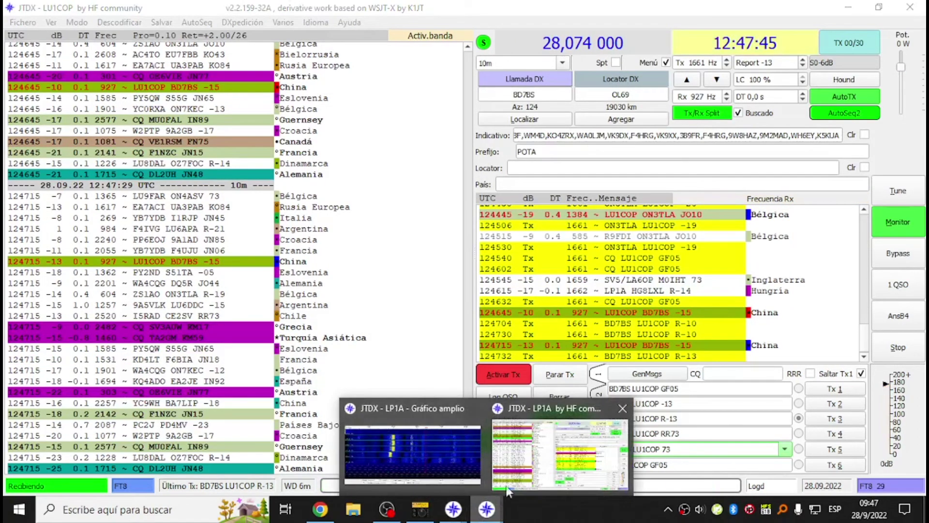
click(554, 443)
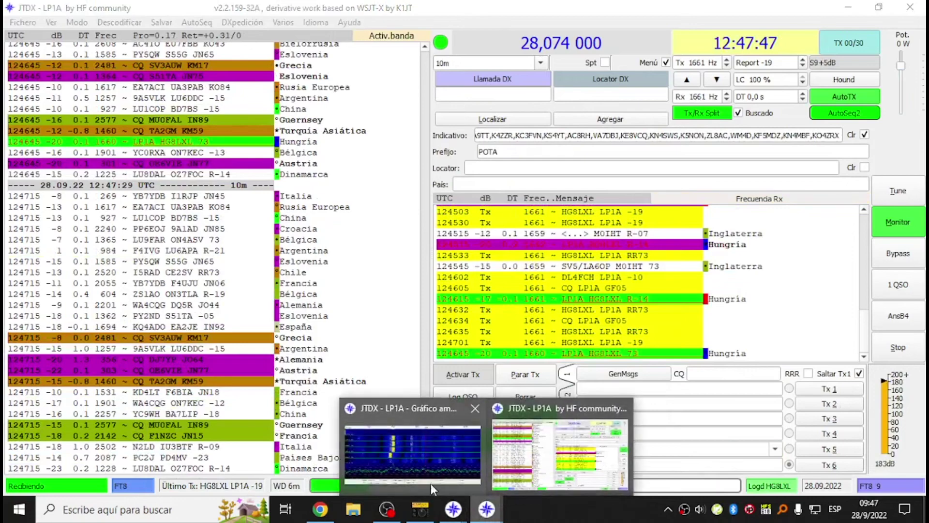
click(411, 455)
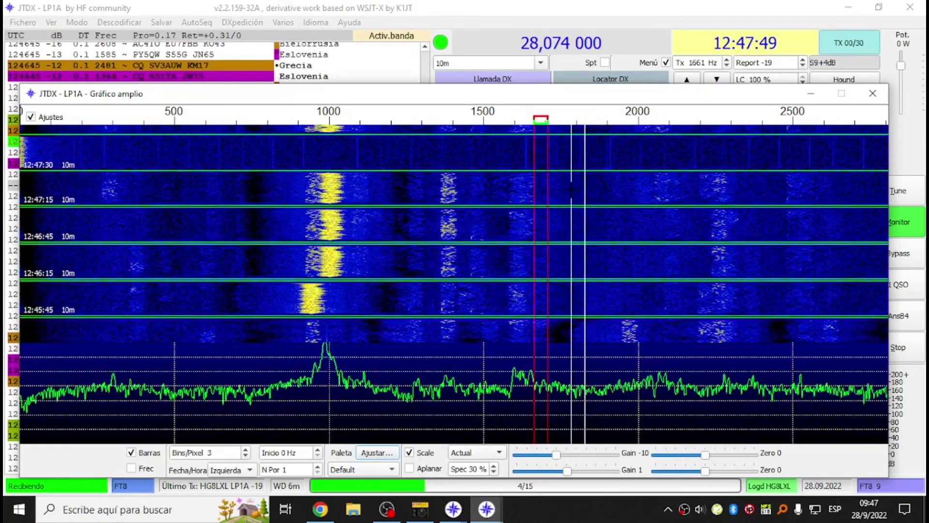
shift+click(491, 184)
click(656, 49)
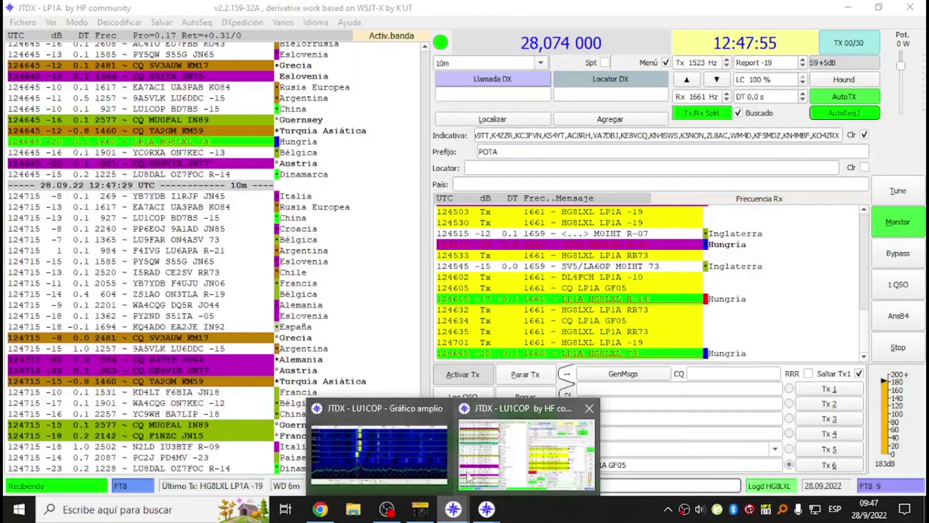
click(484, 514)
mouse_move(482, 514)
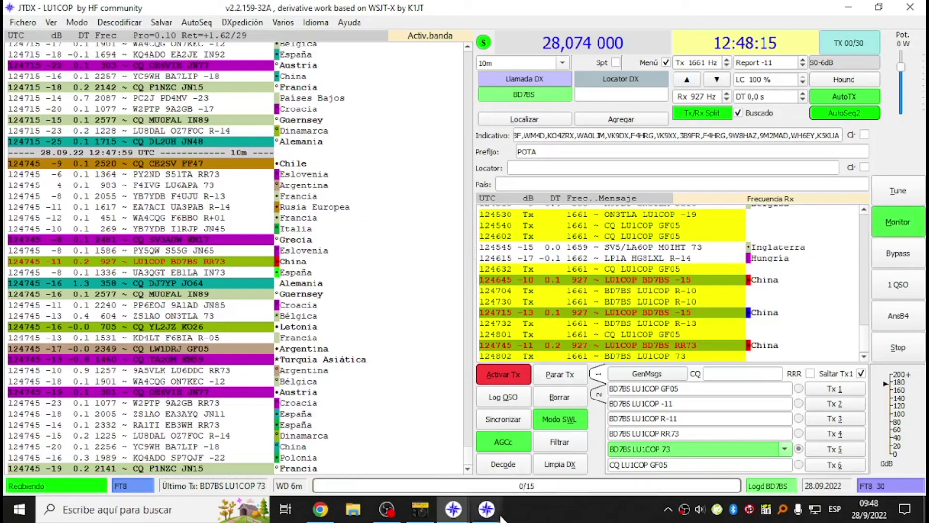
click(420, 509)
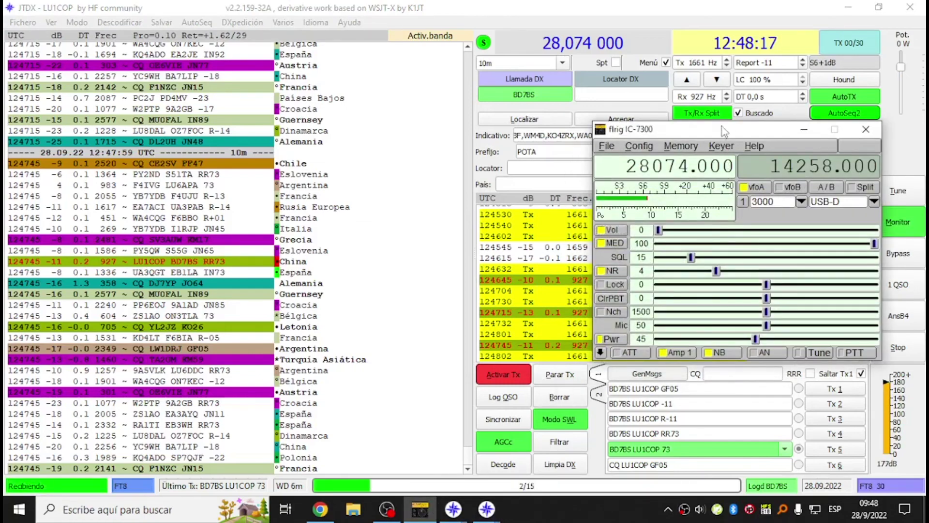
drag(719, 130, 379, 127)
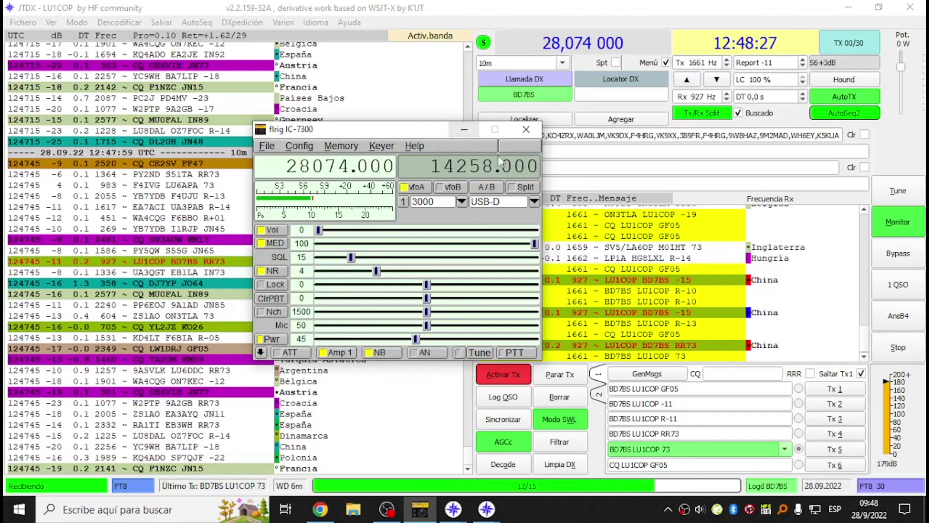
click(795, 327)
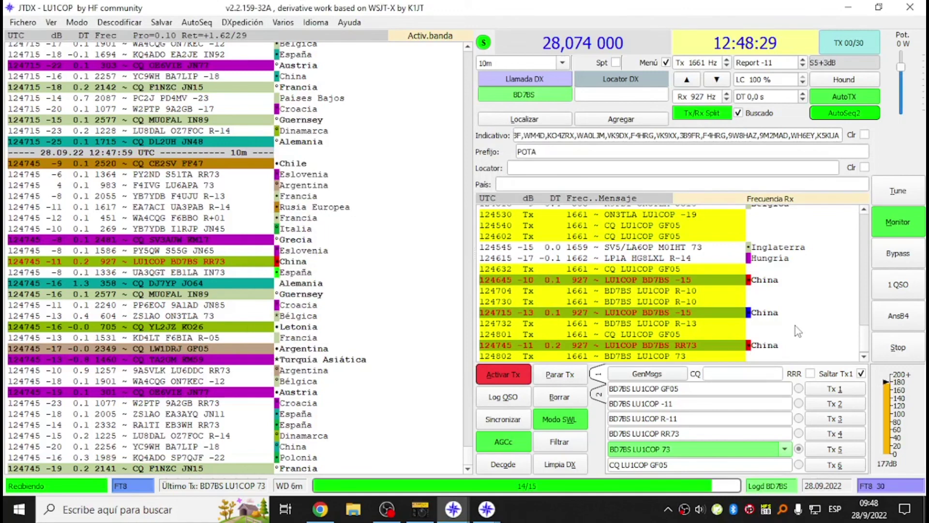